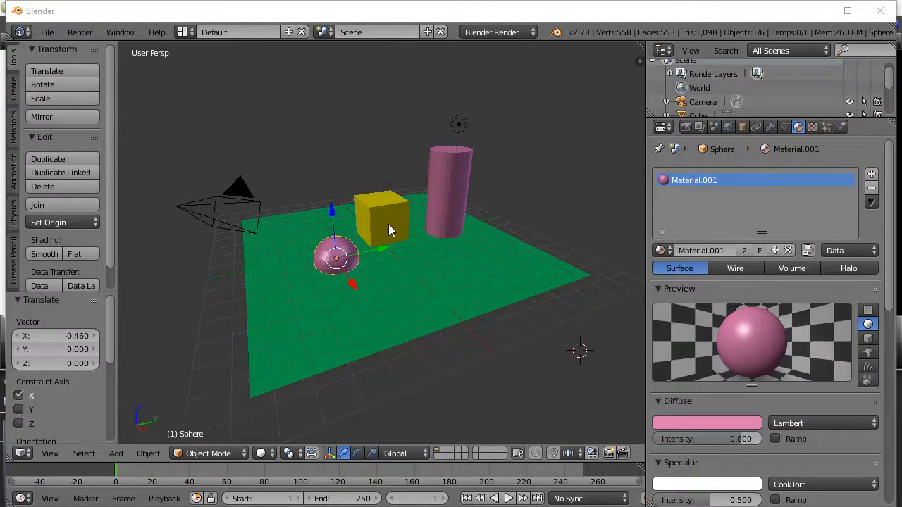
Select the yellow cube's top face in Edit Mode using face selection.
scroll(388, 232, "up", 3)
scroll(389, 245, "up", 2)
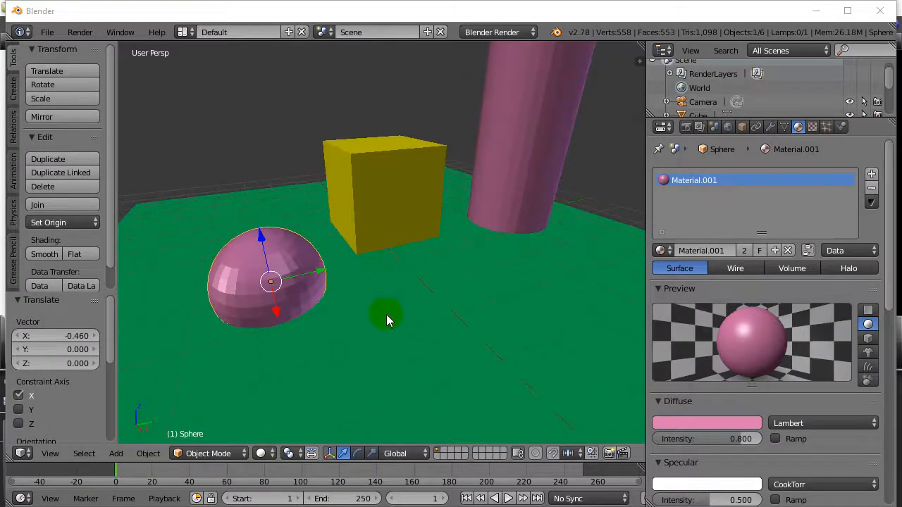
middle_click_drag(390, 326, 389, 347)
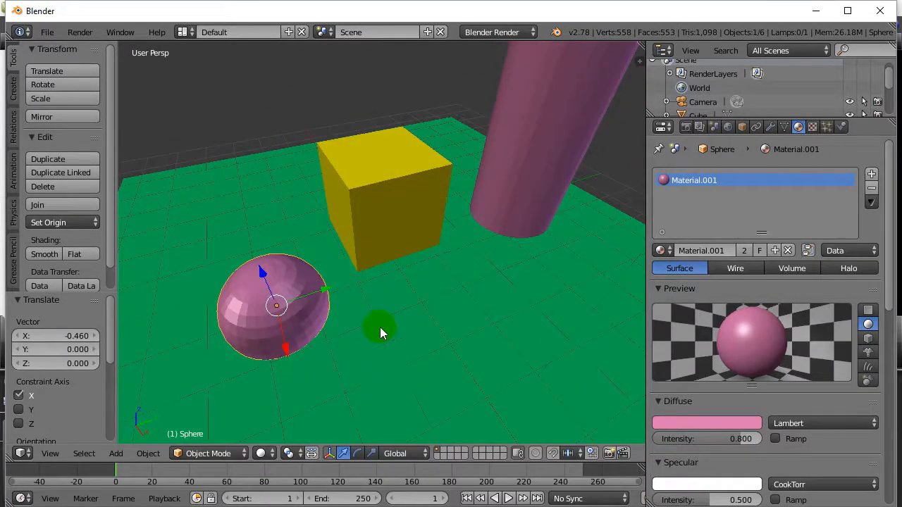
right_click(394, 214)
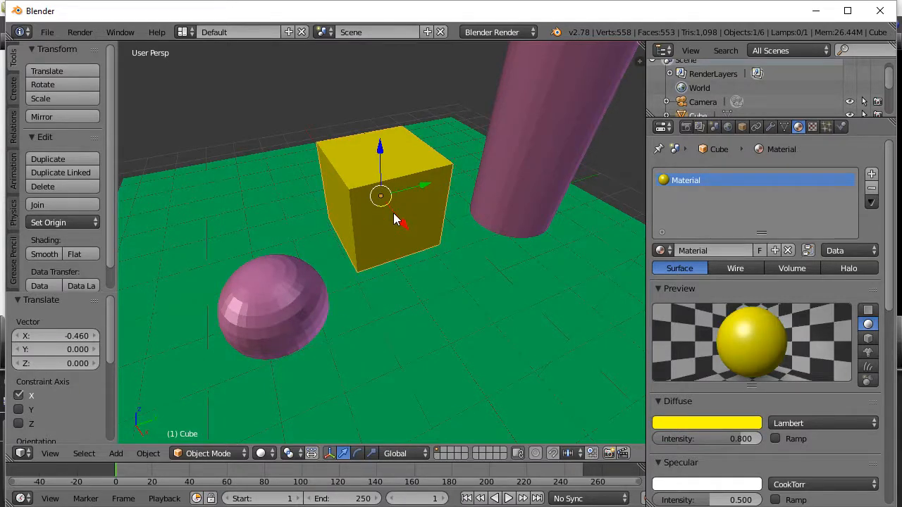
key("Tab")
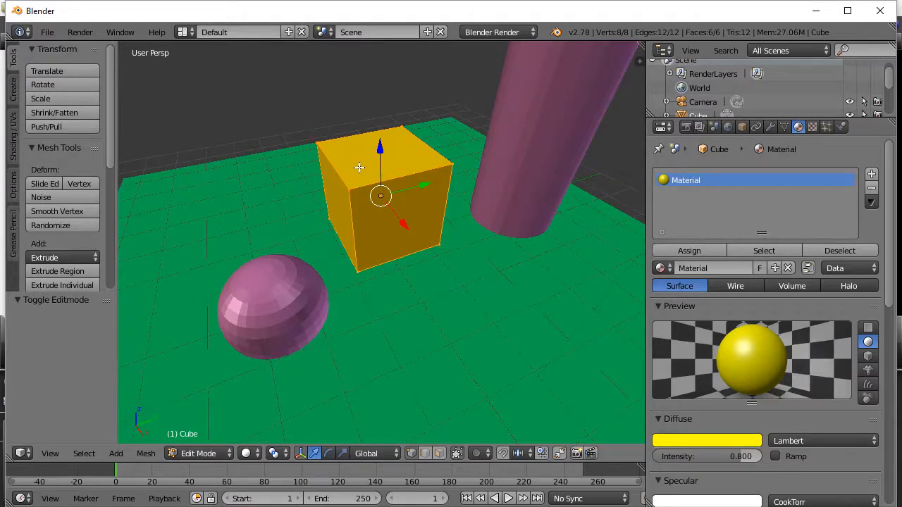
left_click(438, 454)
right_click(365, 163)
left_click(393, 281)
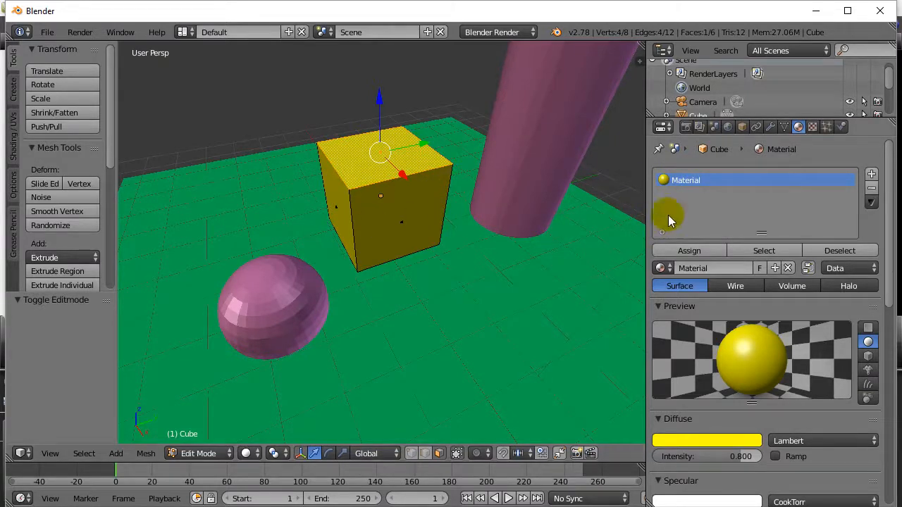
Add a second material with a blue diffuse colour to the cube, assign it to the selected top face, and return to Object Mode.
left_click(872, 175)
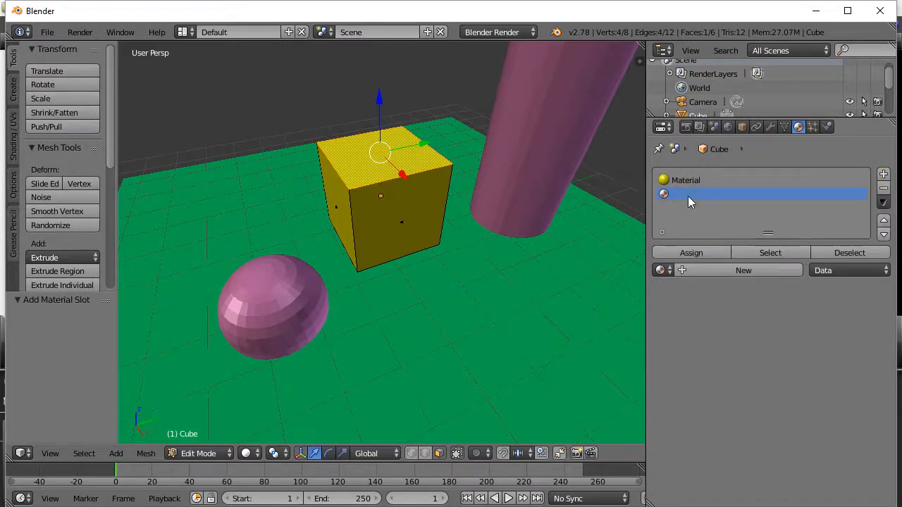
left_click(738, 272)
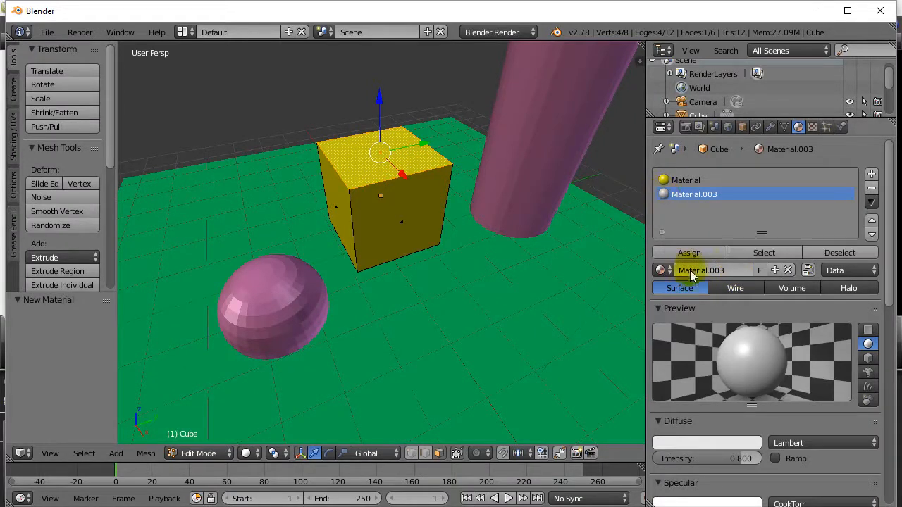
left_click(690, 444)
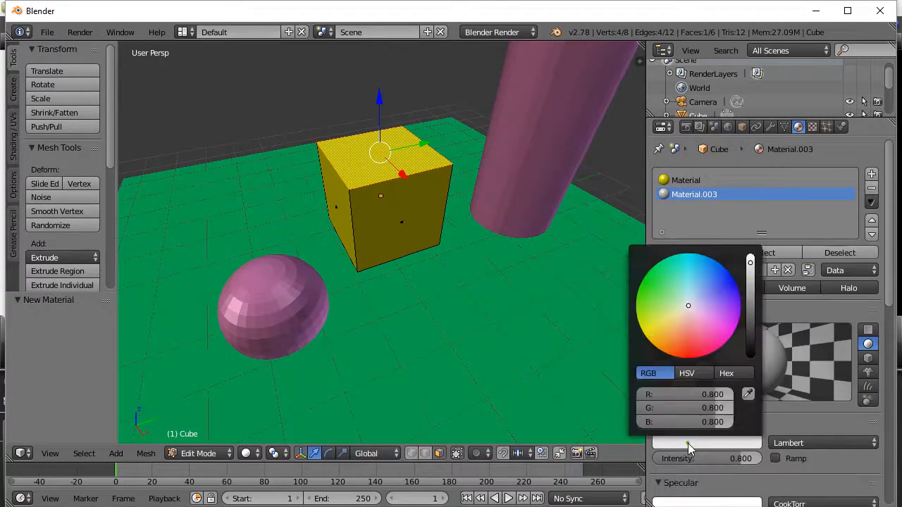
left_click_drag(690, 310, 730, 282)
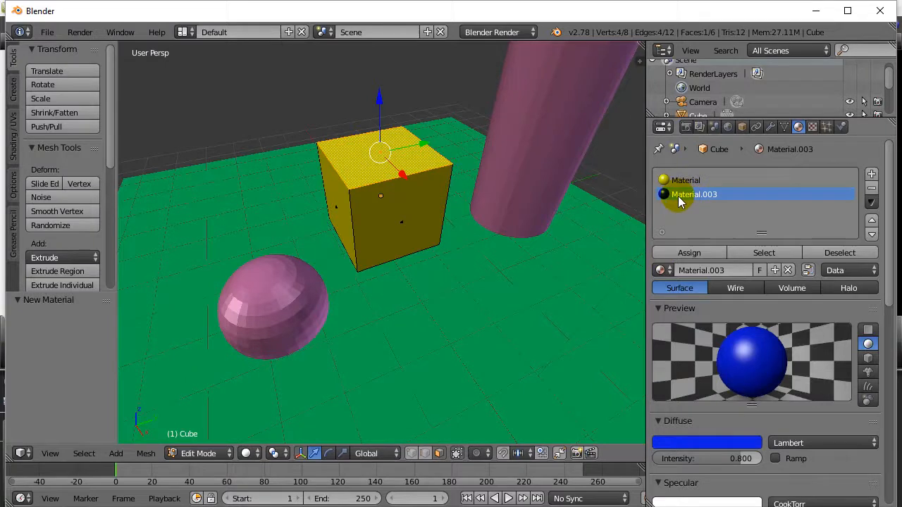
left_click(688, 258)
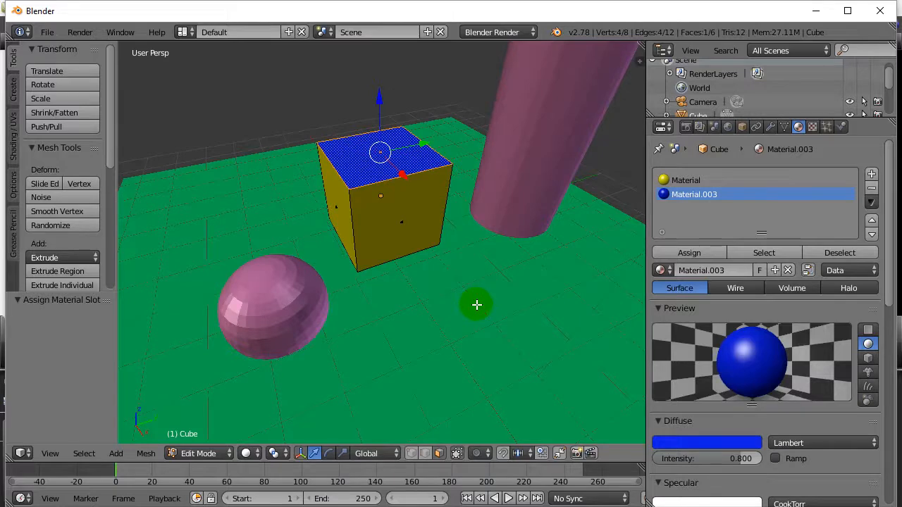
key("Tab")
Render the scene to check the cube's blue top face, and return to the 3D view.
left_click(686, 127)
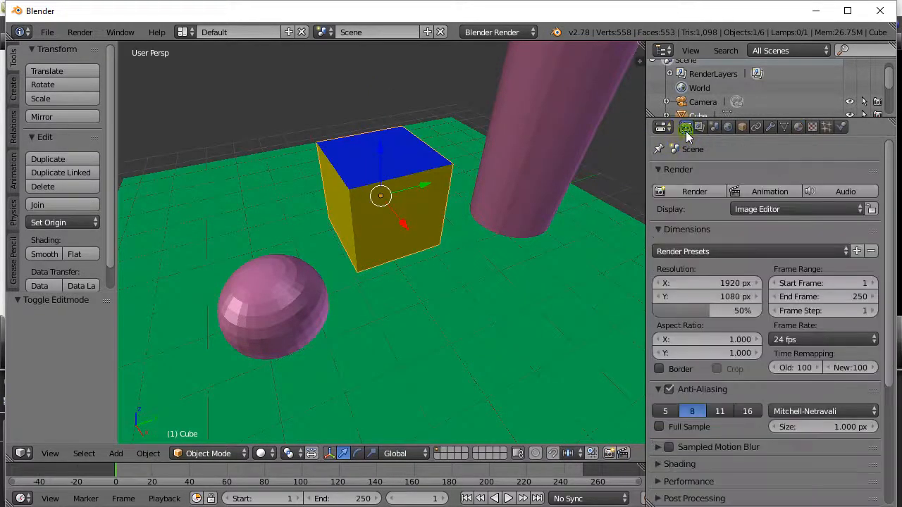
left_click(694, 191)
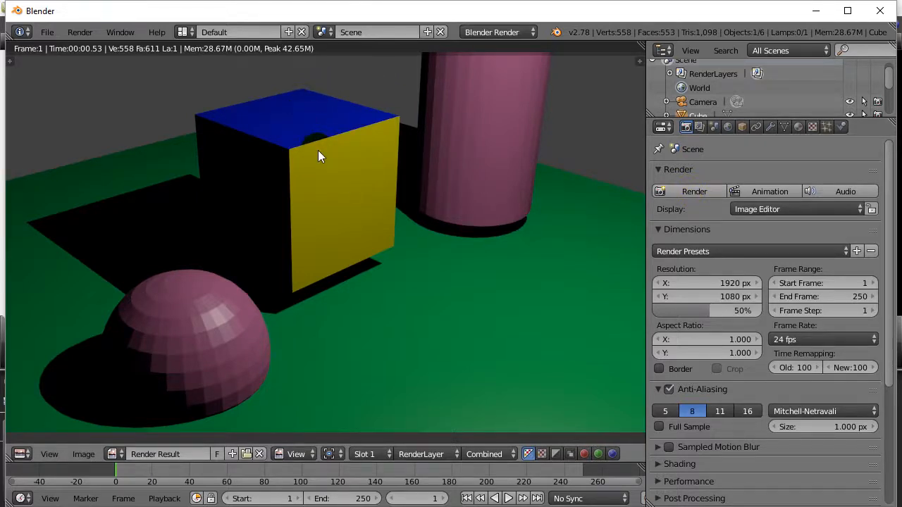
left_click(310, 204)
key("Escape")
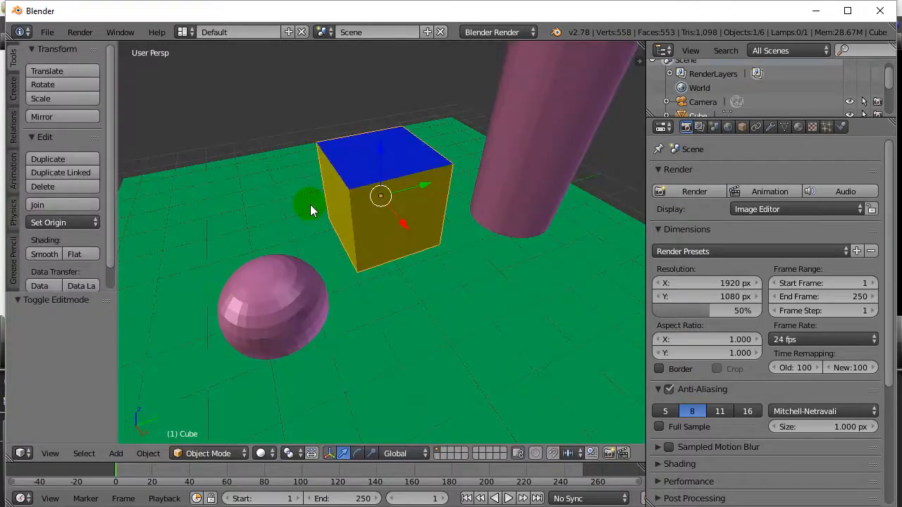
Select every other vertical face around the visible side of the cylinder in Edit Mode.
right_click(532, 171)
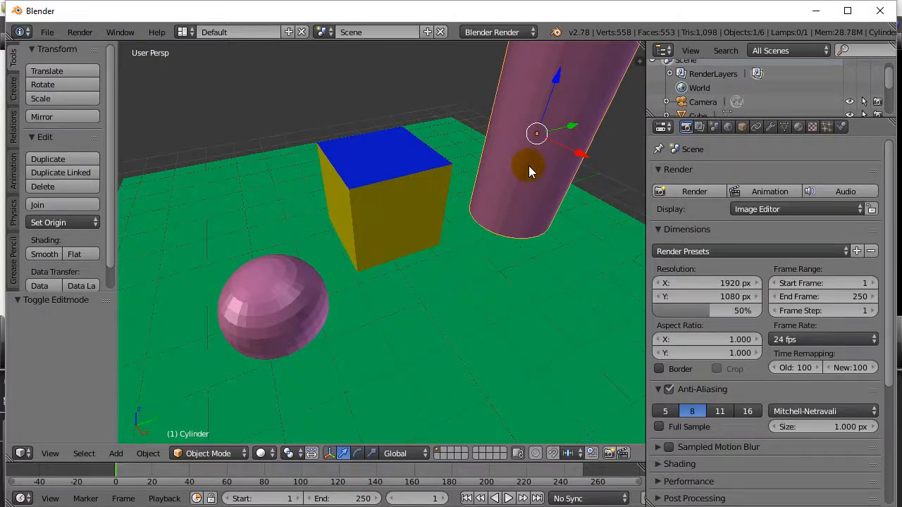
key("Tab")
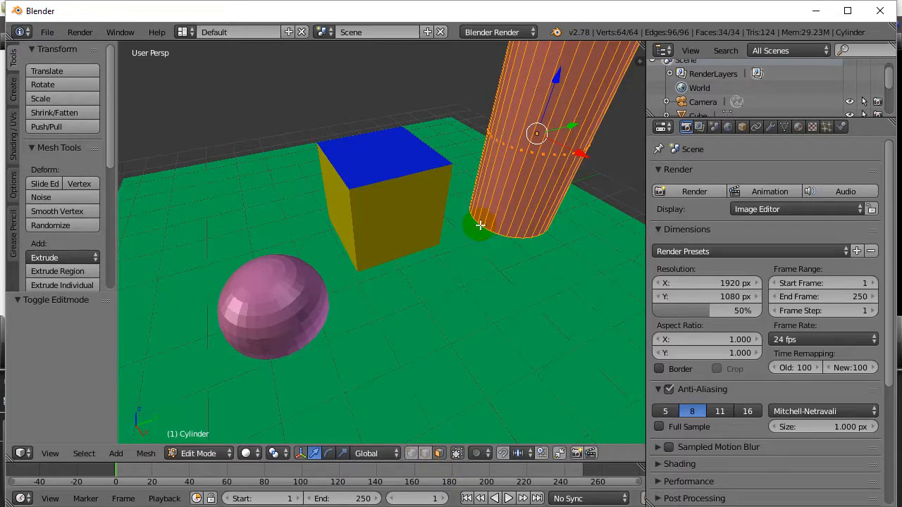
right_click(502, 172)
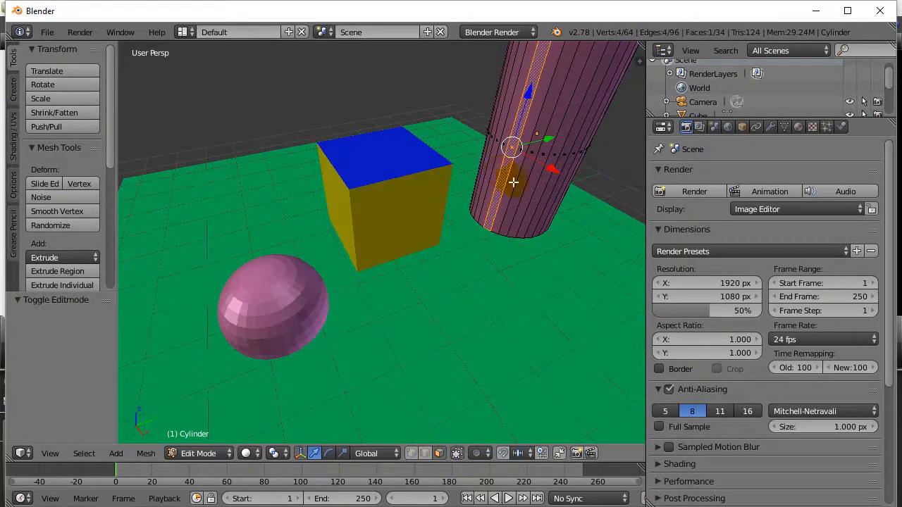
right_click(519, 189, "shift")
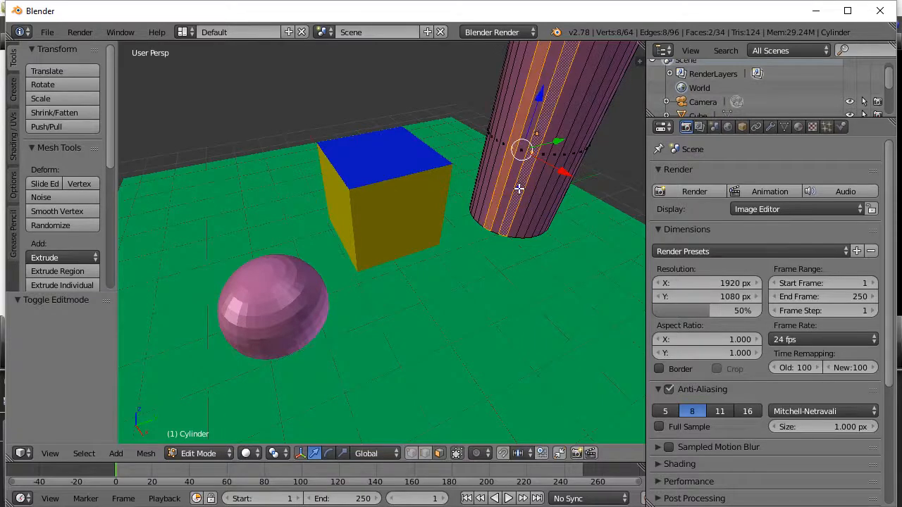
right_click(539, 194, "shift")
right_click(553, 196, "shift")
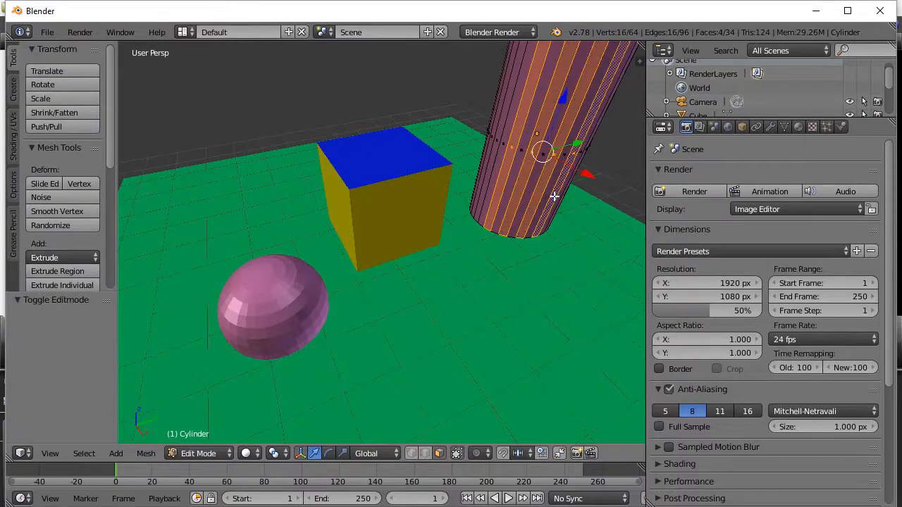
right_click(484, 182, "shift")
middle_click_drag(485, 183, 501, 211)
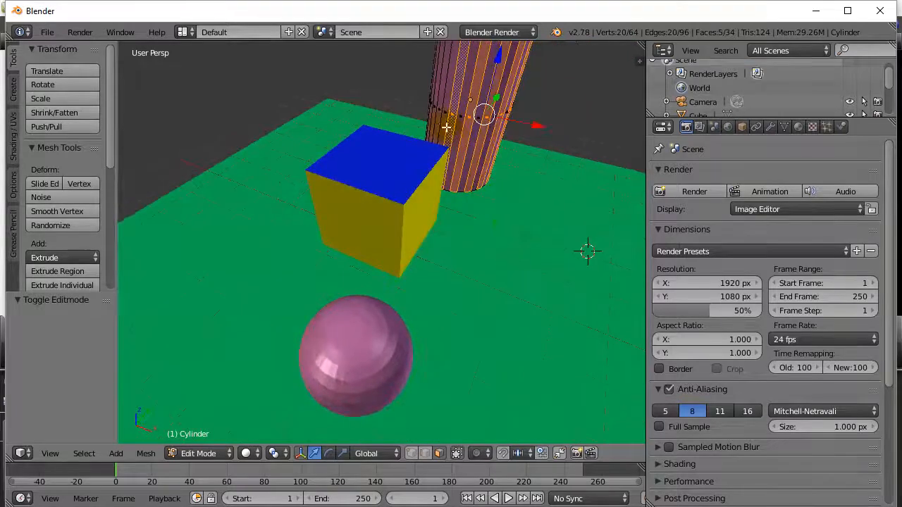
right_click(438, 119, "shift")
middle_click_drag(578, 222, 501, 193)
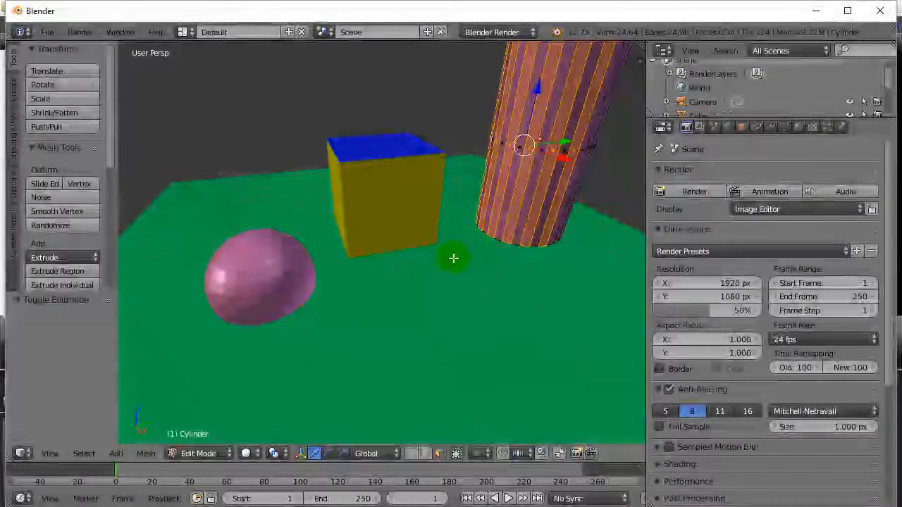
Add a second material slot to the cylinder and create a new material with a turquoise diffuse colour.
left_click(799, 127)
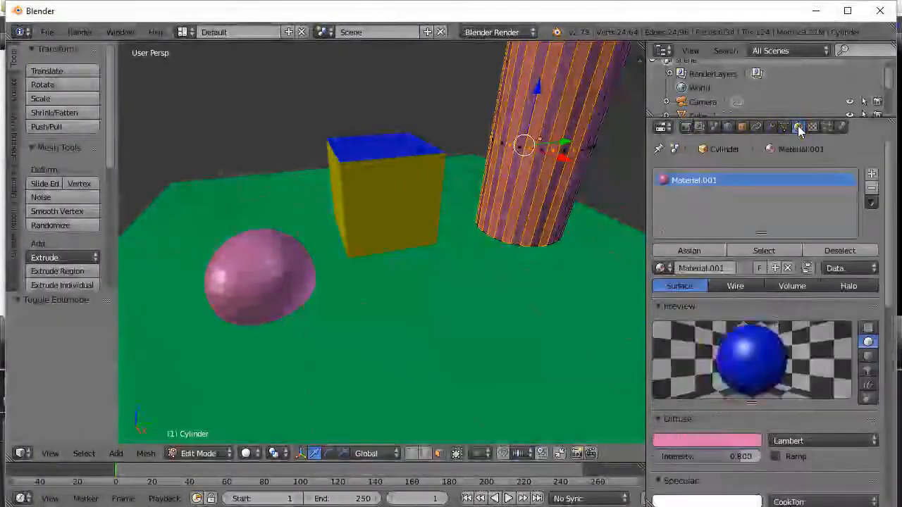
left_click(872, 174)
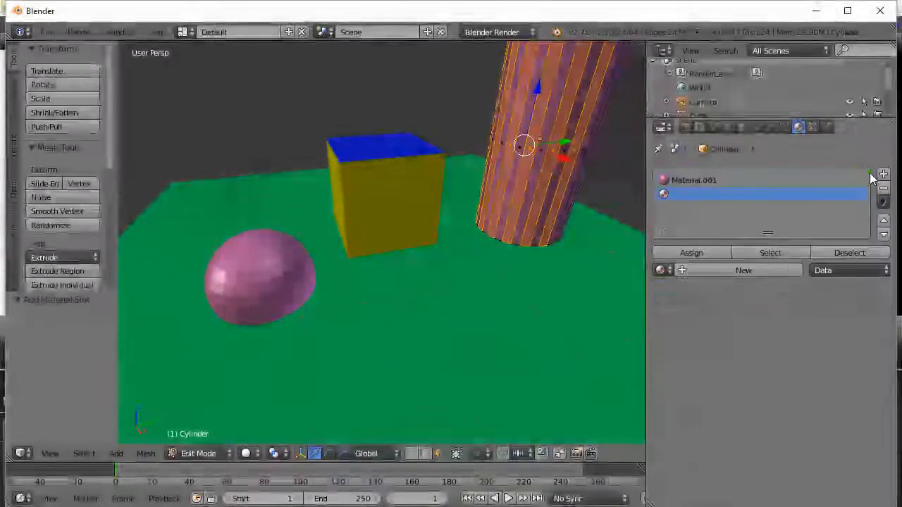
left_click(747, 270)
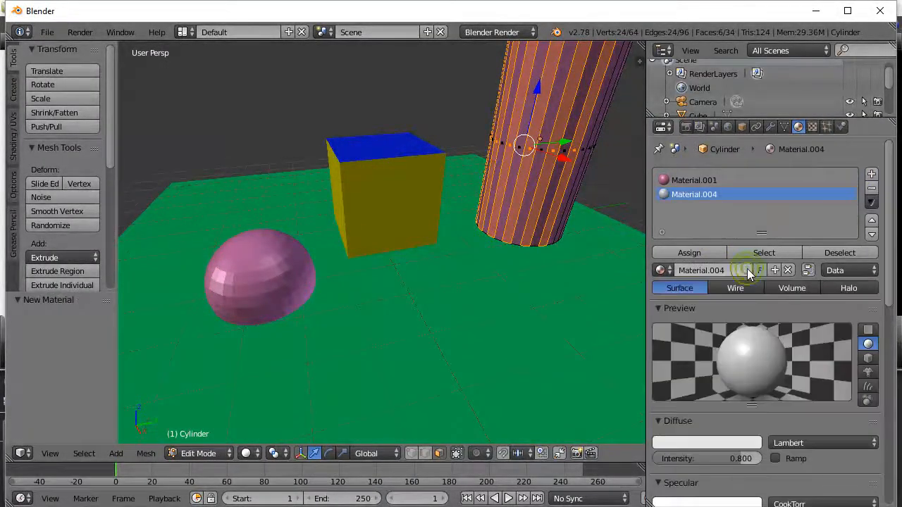
left_click(687, 443)
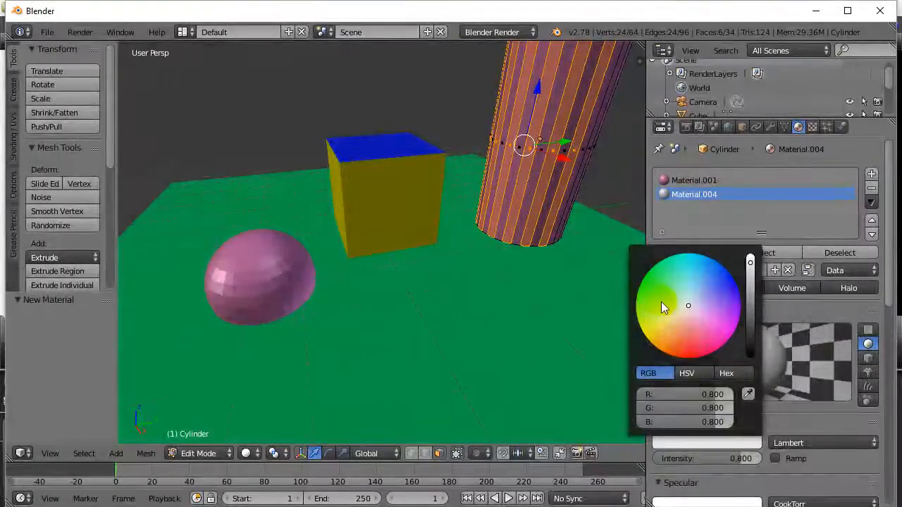
left_click_drag(679, 310, 667, 312)
left_click(684, 261)
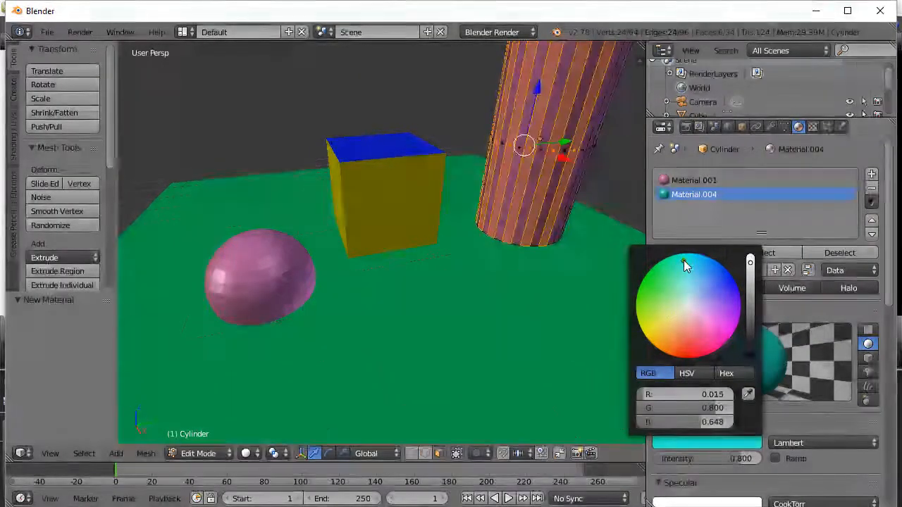
left_click(662, 214)
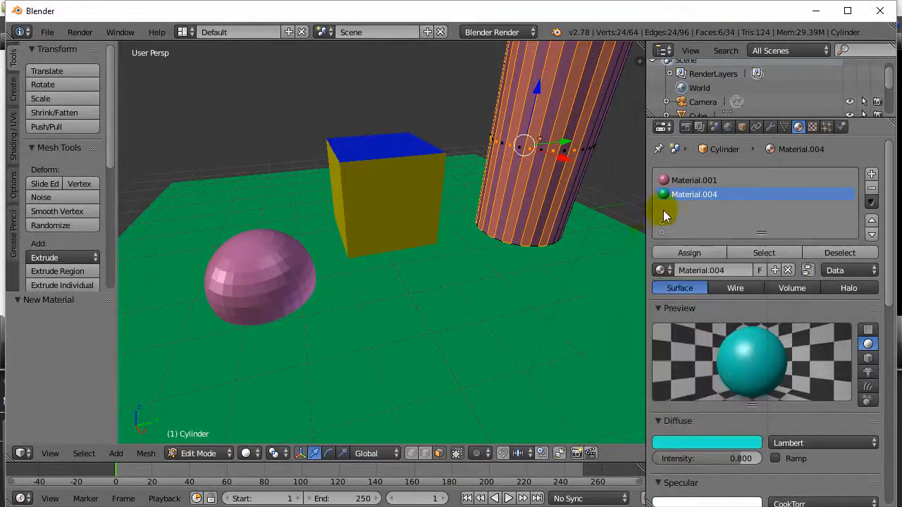
Assign the turquoise material to the cylinder's selected faces and return to Object Mode.
left_click(690, 254)
mouse_move(524, 312)
middle_mouse_down()
mouse_move(513, 325)
mouse_move(636, 189)
middle_mouse_up()
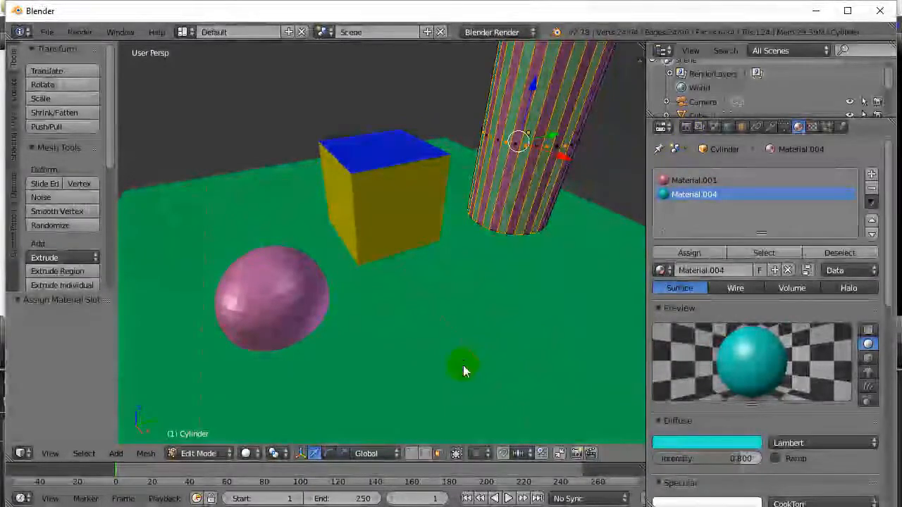
key("Tab")
Render the scene to check the cylinder's stripes, and return to the 3D view.
middle_click_drag(524, 338, 574, 227)
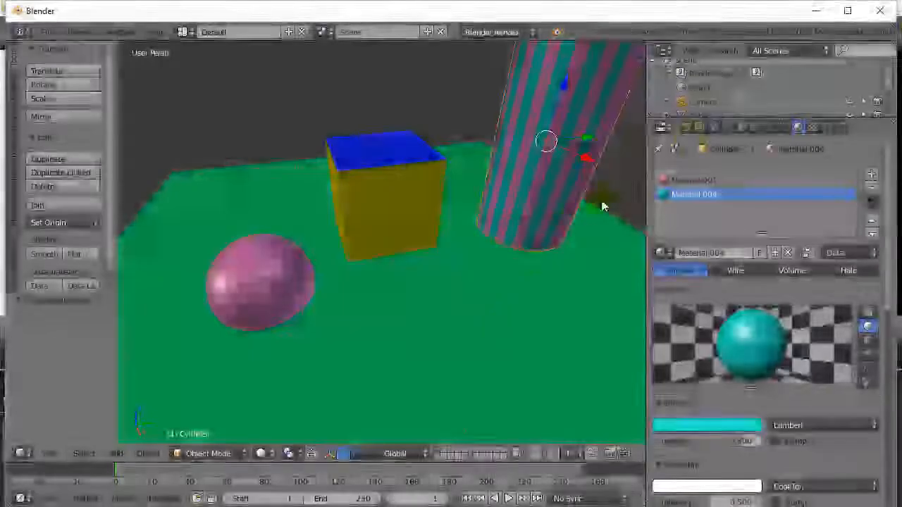
left_click(687, 127)
left_click(695, 191)
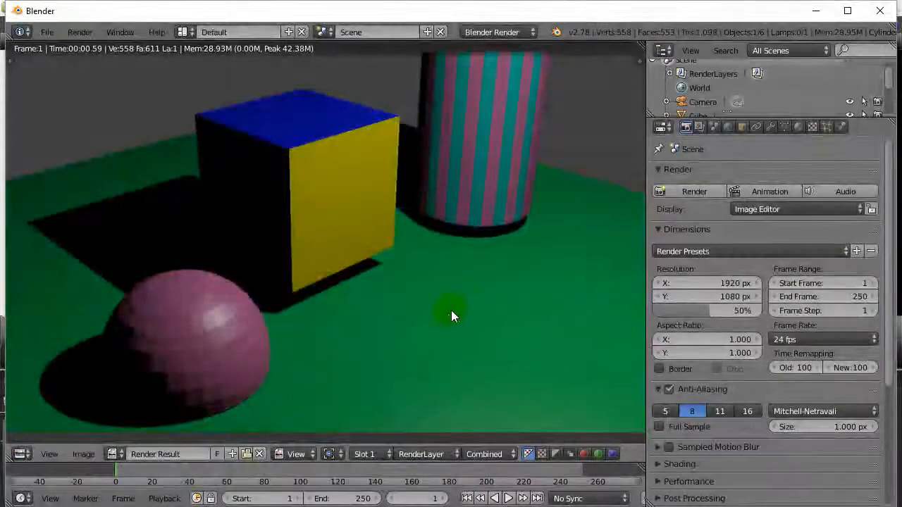
key("Escape")
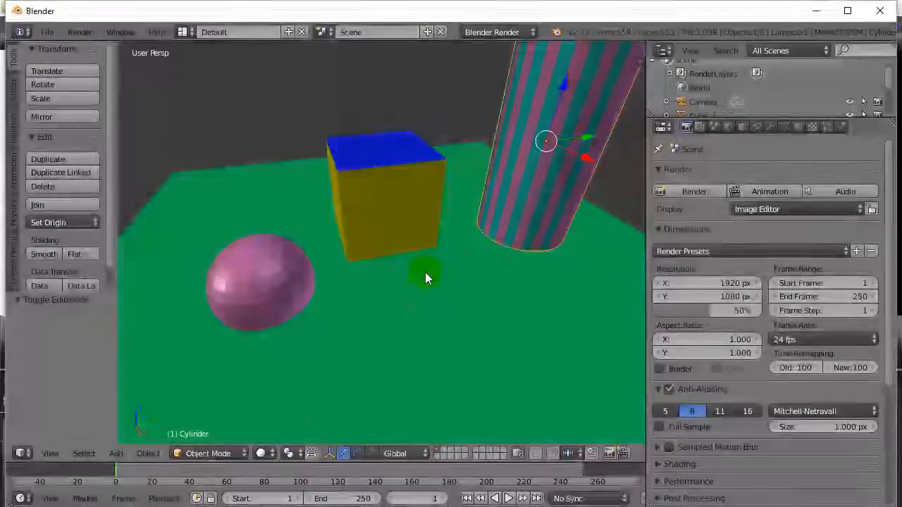
Select the sphere and enter Edit Mode with face selection.
mouse_move(414, 301)
middle_mouse_down()
mouse_move(429, 300)
mouse_move(412, 285)
middle_mouse_up()
right_click(266, 286)
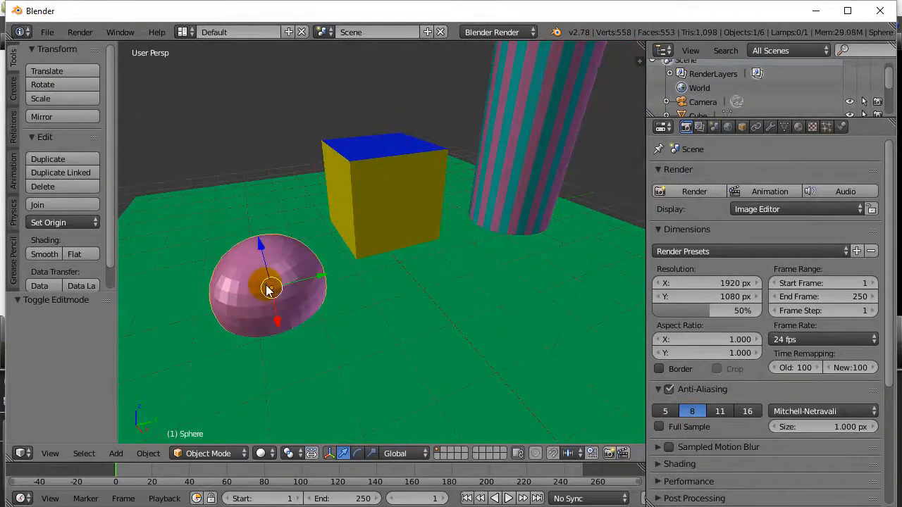
key("Tab")
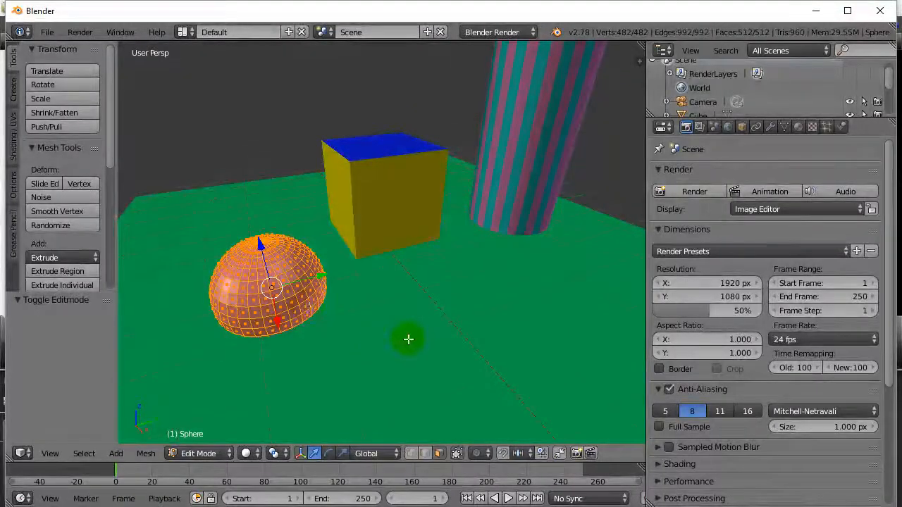
left_click(439, 453)
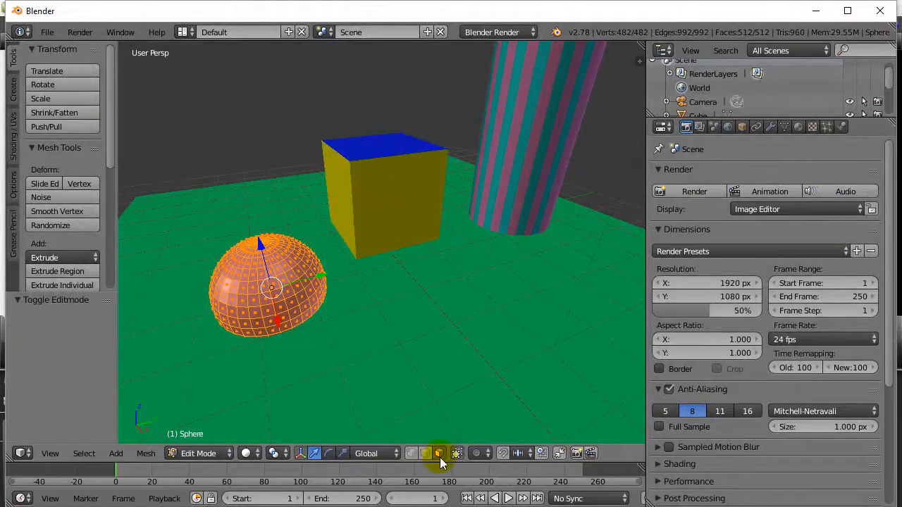
Select six adjacent faces in one horizontal row on the sphere's front, one by one.
right_click(251, 299)
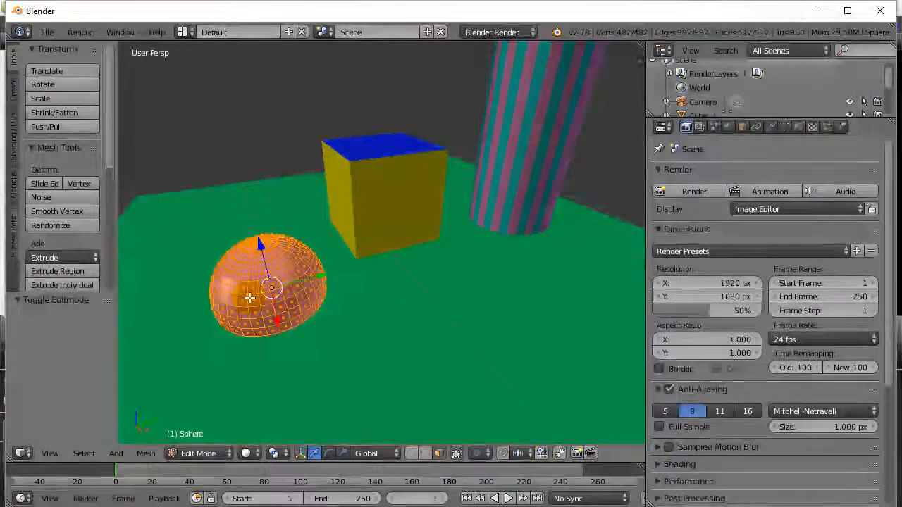
right_click(243, 303)
right_click(243, 302, "shift")
right_click(266, 300, "shift")
right_click(278, 294, "shift")
right_click(297, 288, "shift")
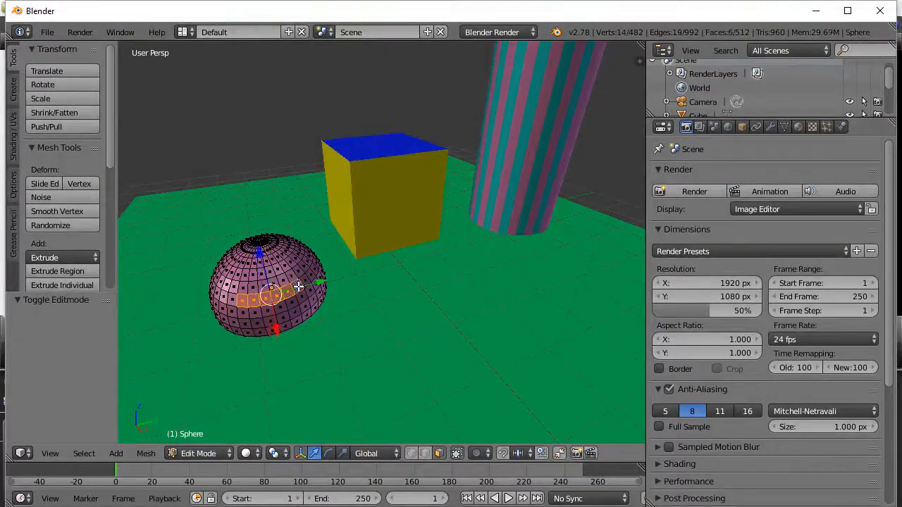
Clear the selection and pick a single face near the middle of the sphere's front.
right_click(253, 316)
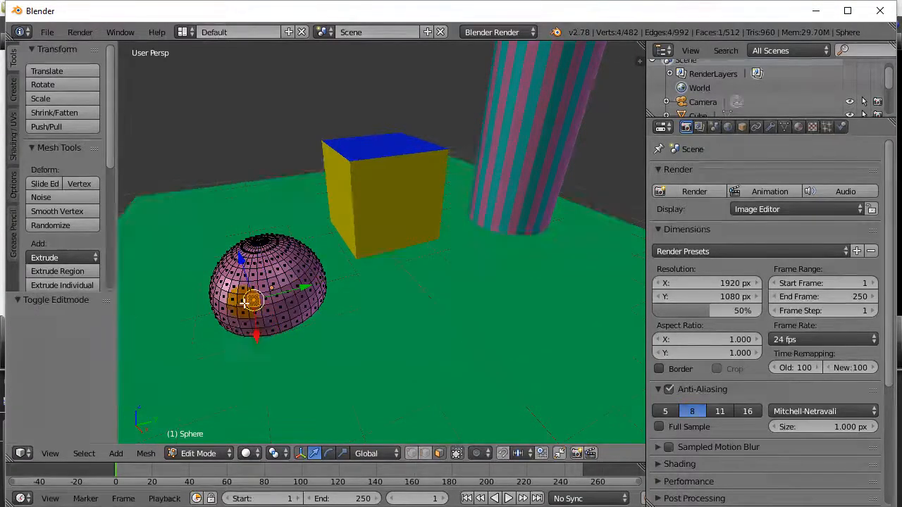
scroll(265, 300, "up", 5)
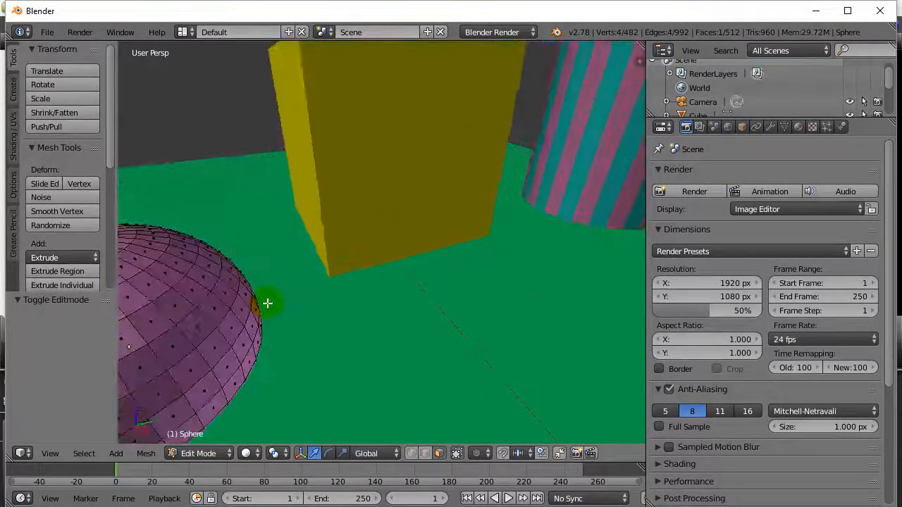
middle_click_drag(287, 389, 397, 346)
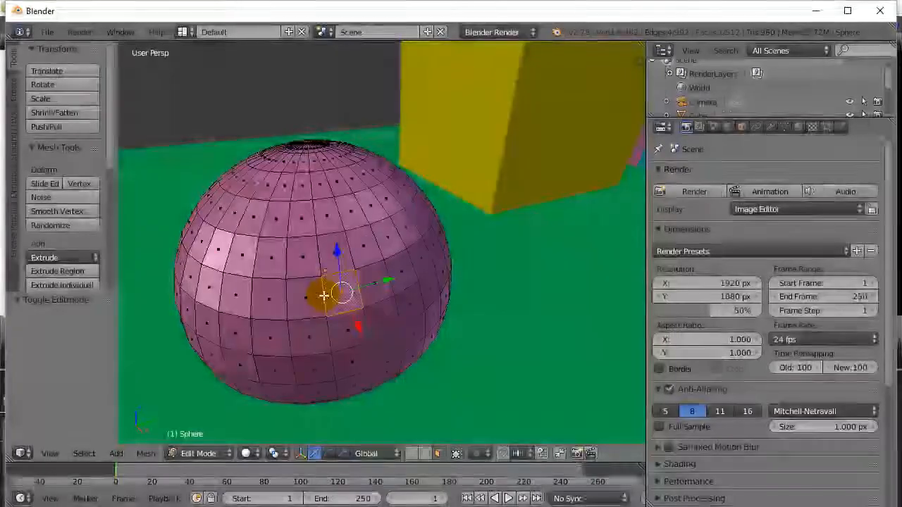
key("a")
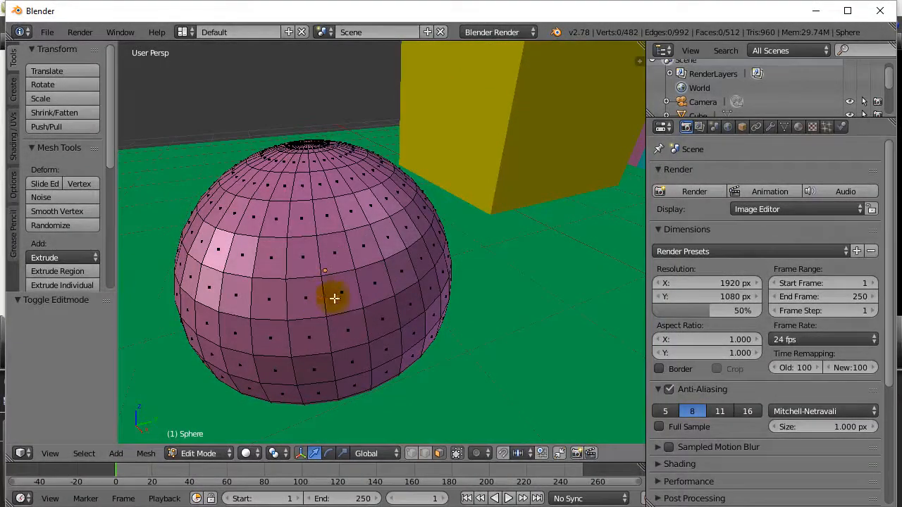
right_click(333, 299)
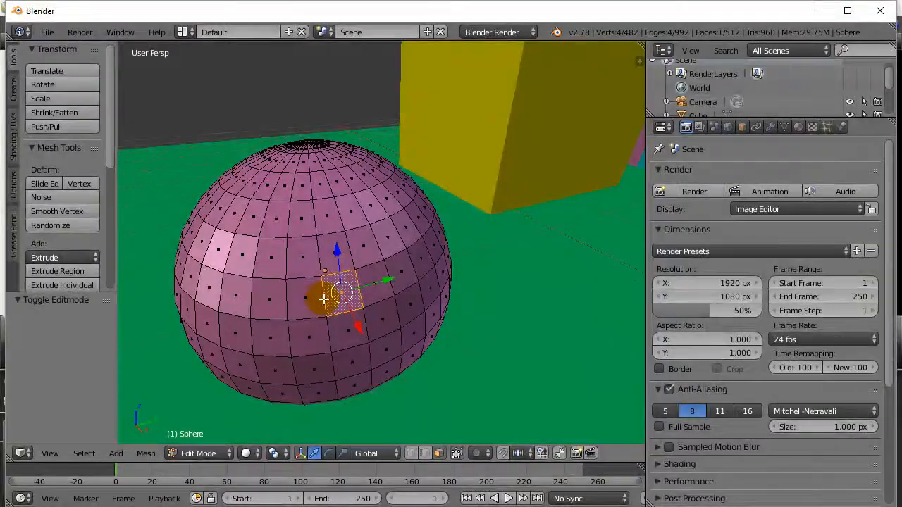
key("a")
right_click(334, 299)
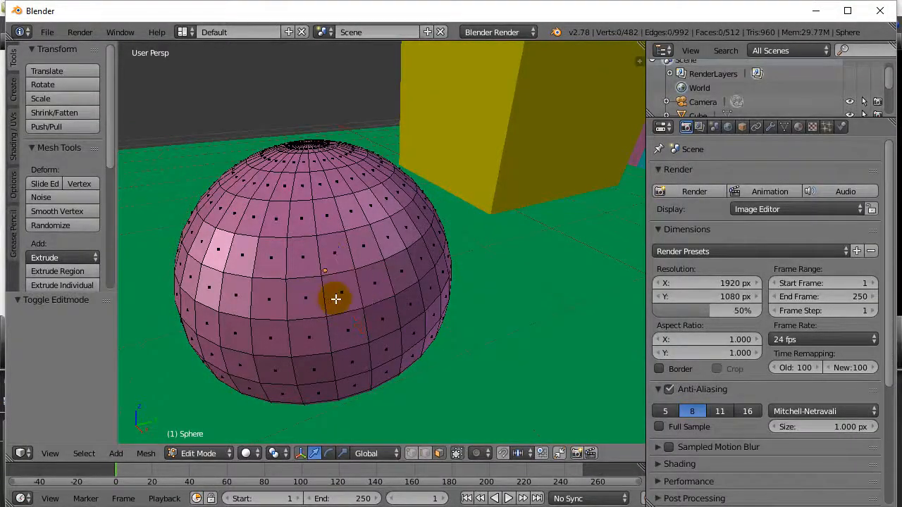
key("a")
right_click(333, 299)
Select the complete horizontal loop of faces around the sphere.
right_click(287, 301, "alt")
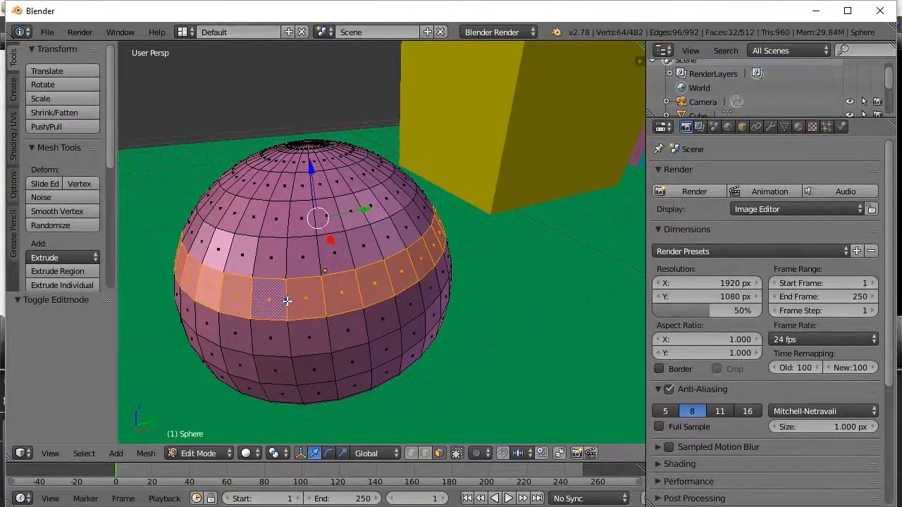
right_click(341, 294)
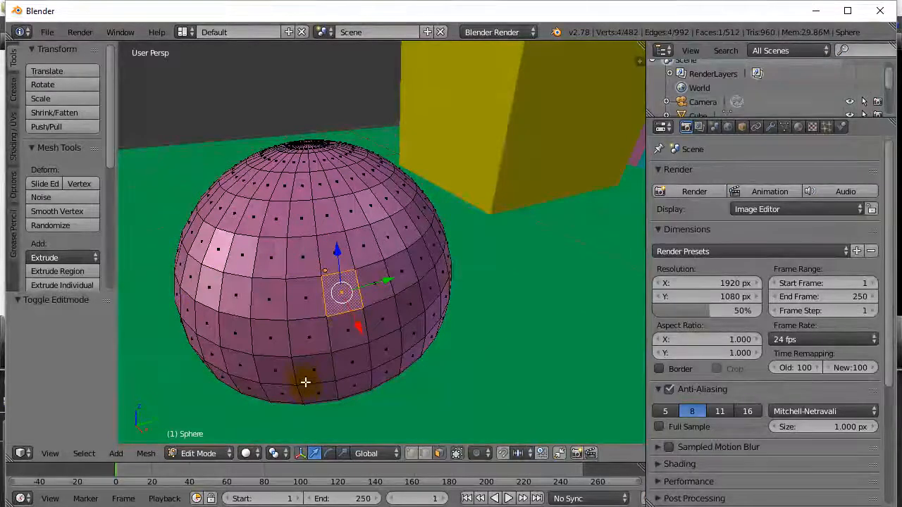
right_click(287, 302, "alt")
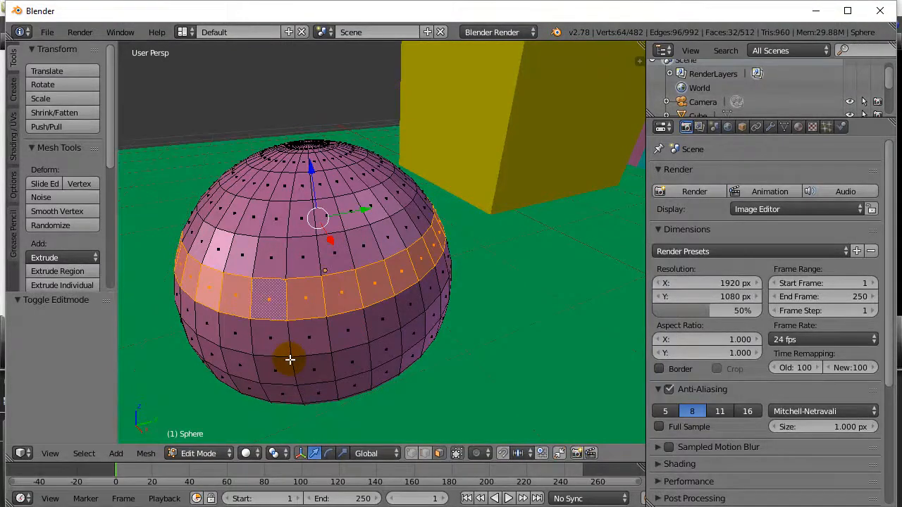
Select two vertical face loops on the sphere's front, leaving one column of faces between them.
right_click(343, 289)
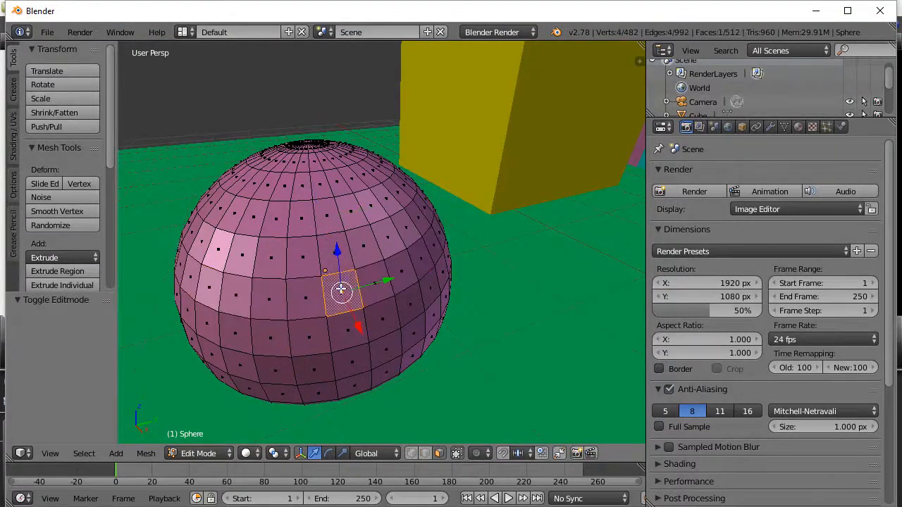
right_click(330, 233, "alt")
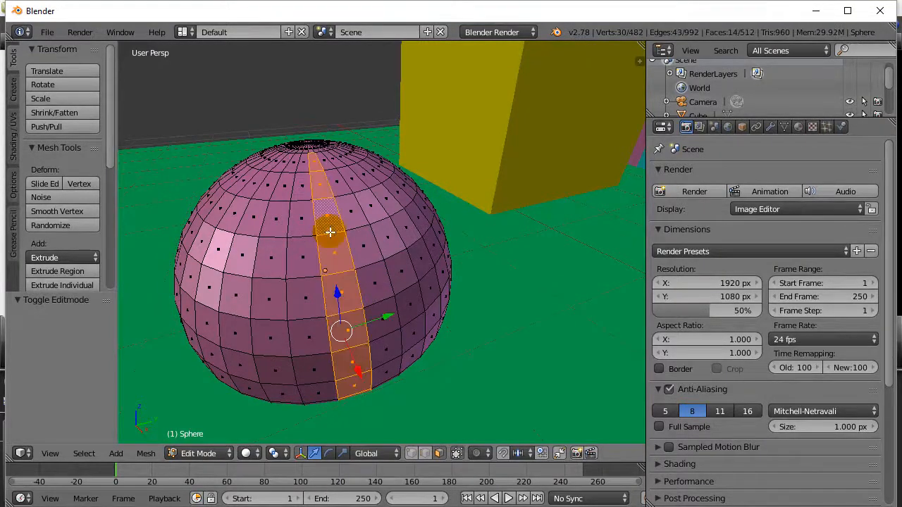
right_click(262, 303, "shift")
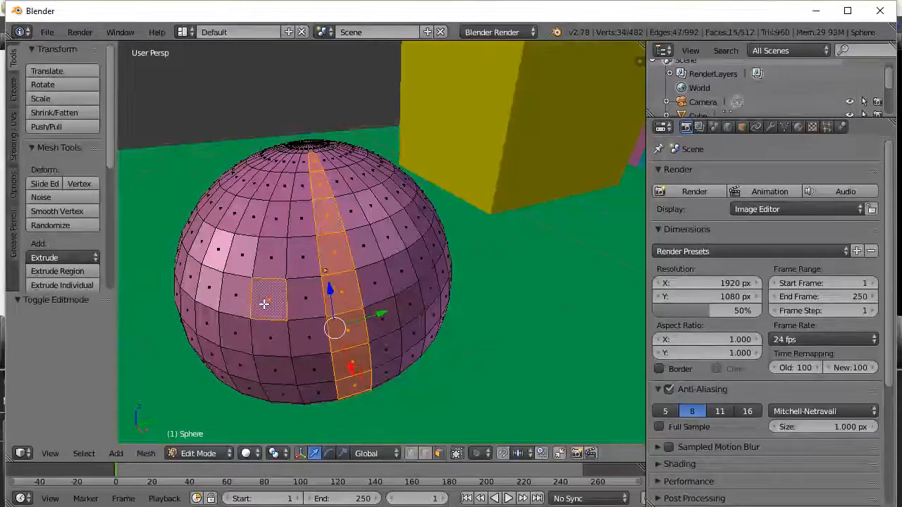
right_click(275, 236, "alt+shift")
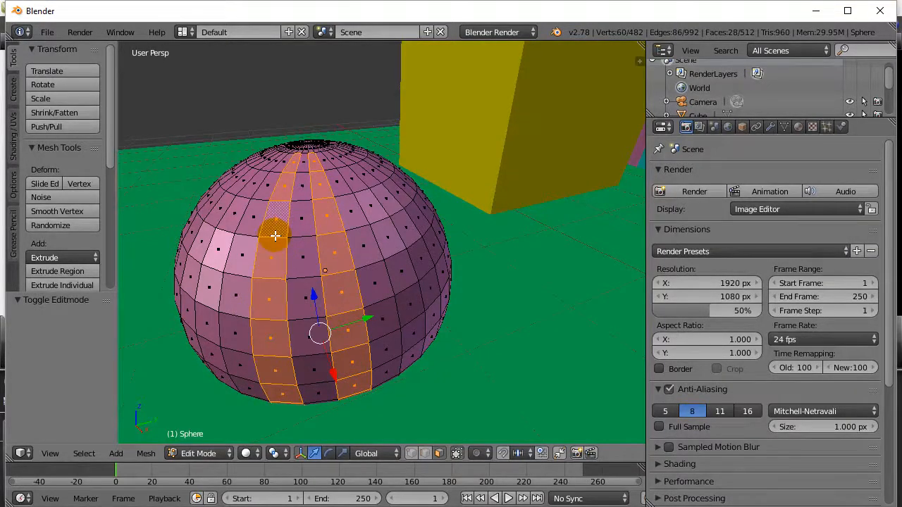
Add a second material slot to the sphere with a new material and a dark green diffuse colour (R 0.014, G 0.227, B 0.011).
middle_click_drag(276, 235, 300, 239)
left_click(799, 127)
left_click(846, 182)
left_click(871, 174)
left_click(711, 267)
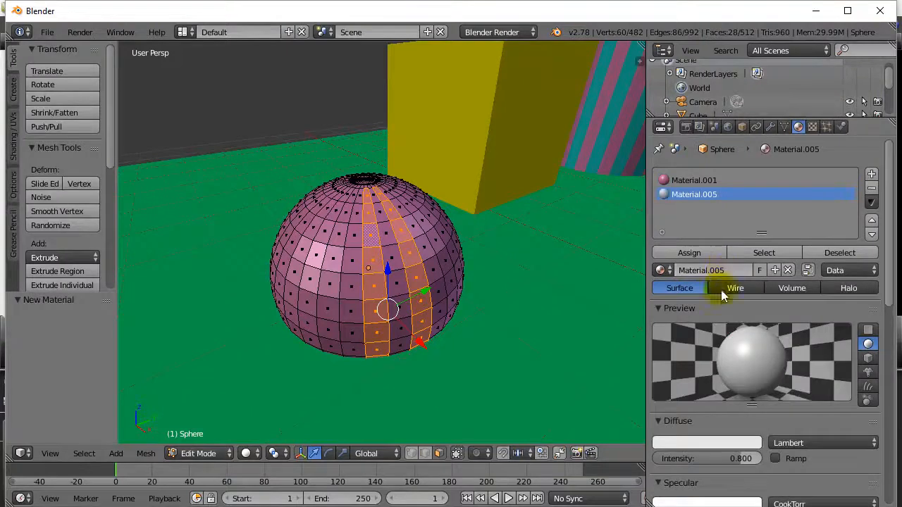
left_click(694, 442)
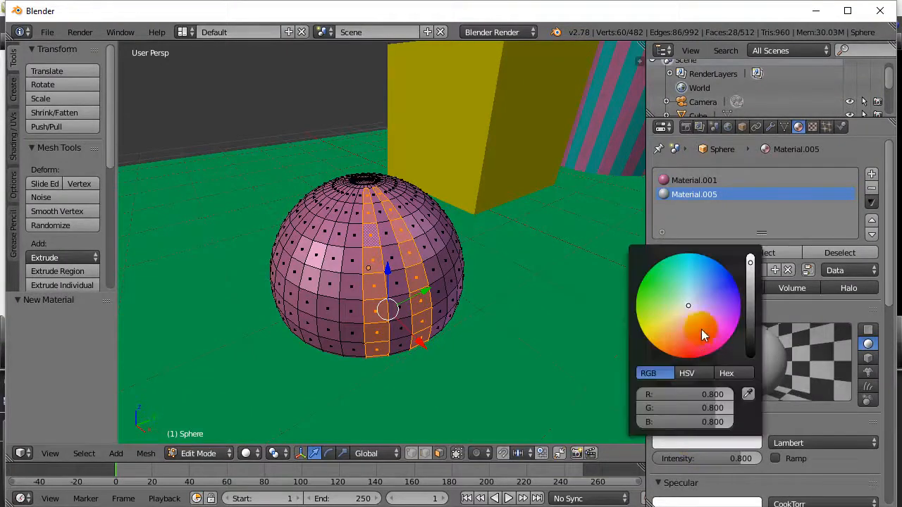
left_click(652, 286)
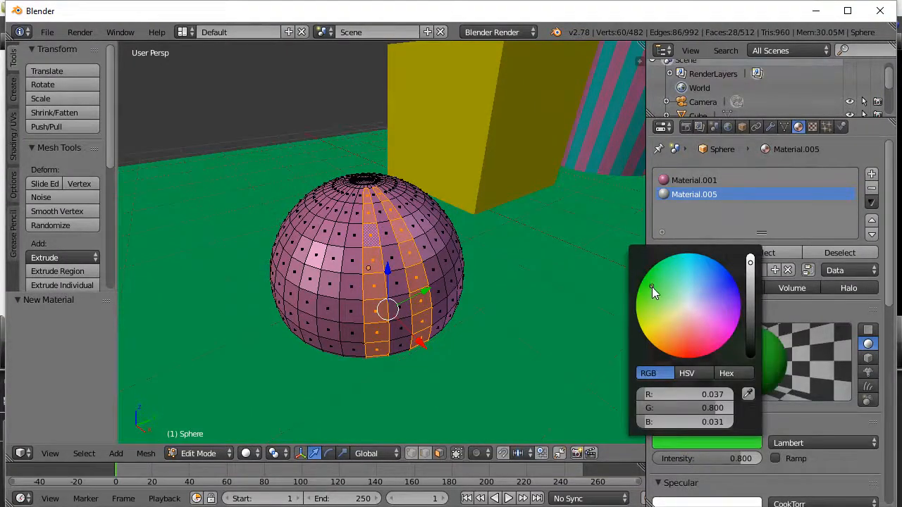
left_click_drag(750, 275, 750, 305)
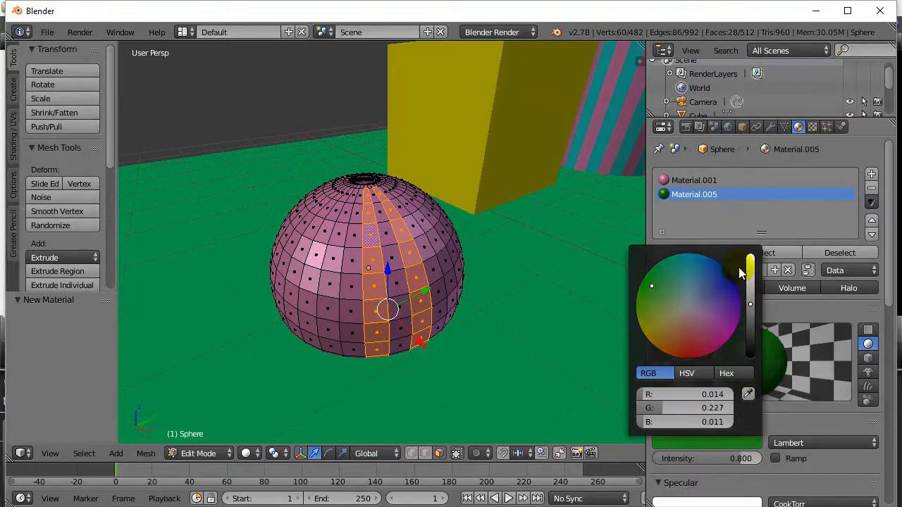
Assign the dark green material to the sphere's selected face loops and return to Object Mode.
left_click(690, 255)
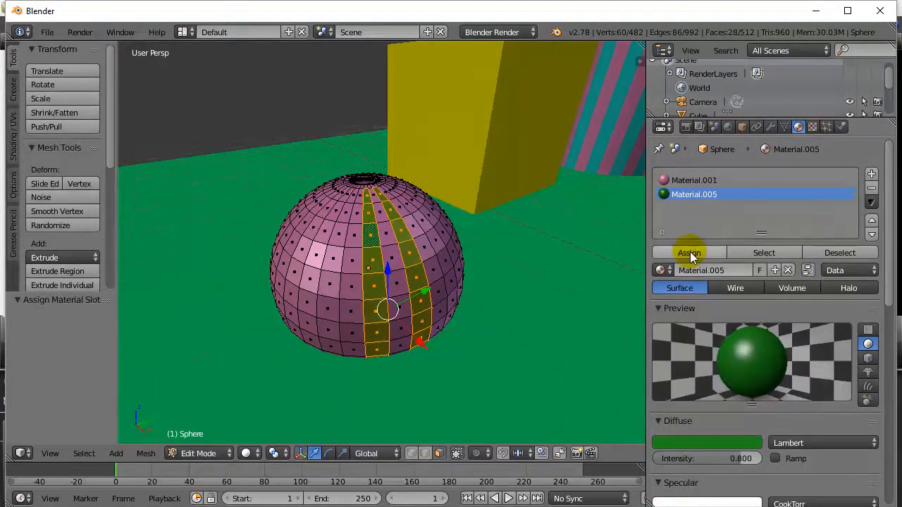
key("Tab")
middle_click_drag(510, 304, 477, 292)
scroll(479, 293, "down", 5)
middle_click_drag(511, 264, 495, 275)
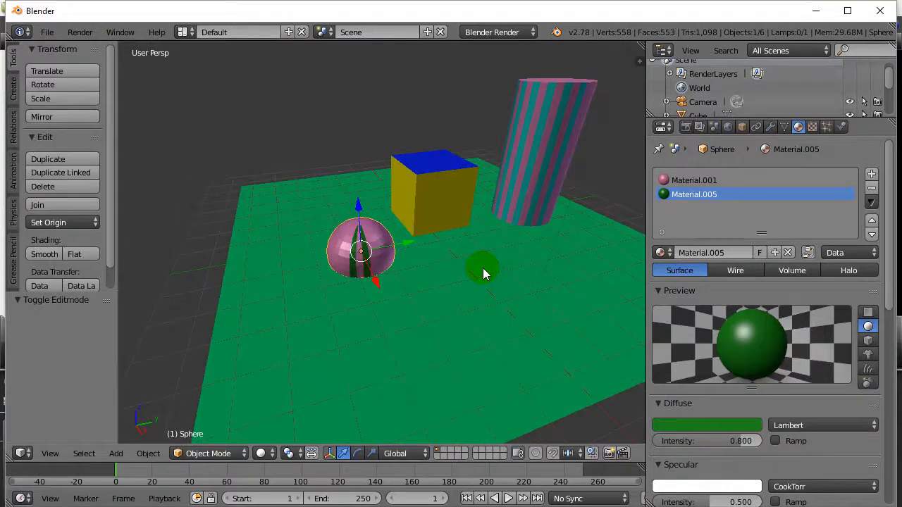